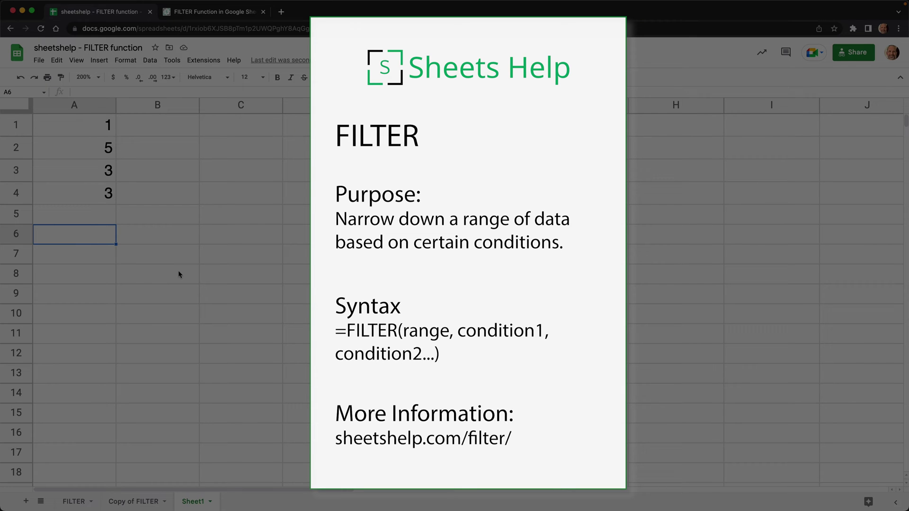
Enter =FILTER(A1:A4,A1:A4<4) in A6 so it returns the values below 4.
type("=")
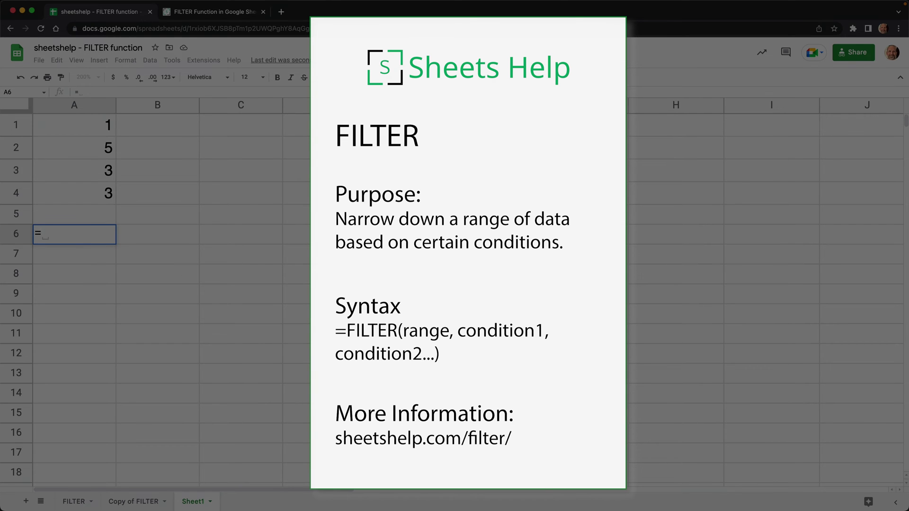
type("FILTER(")
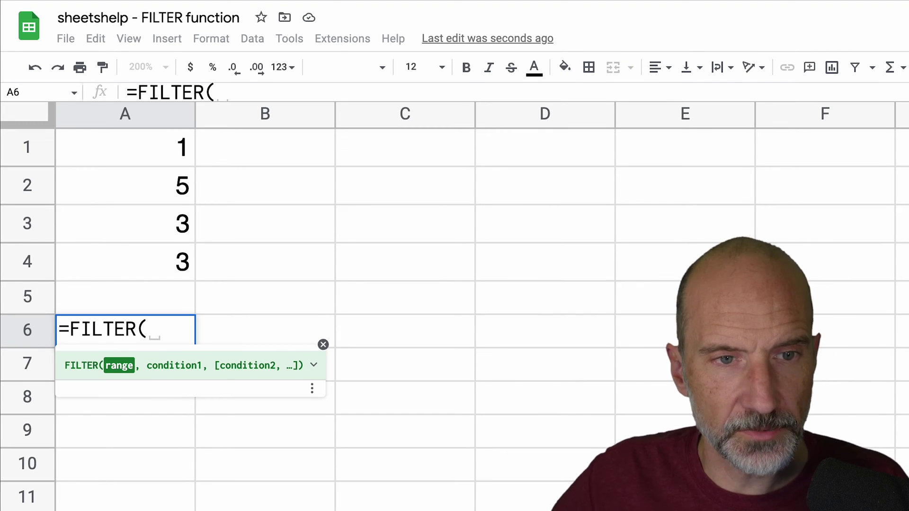
left_click_drag(137, 148, 147, 263)
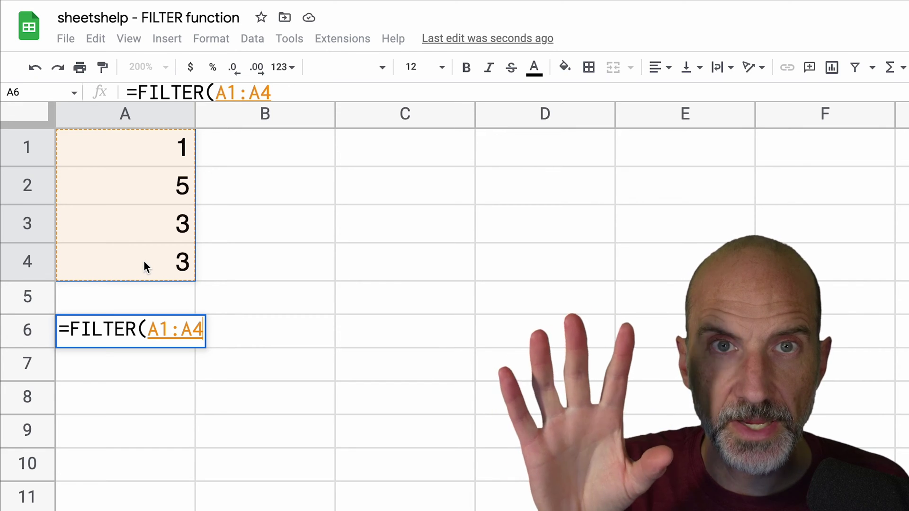
type(",")
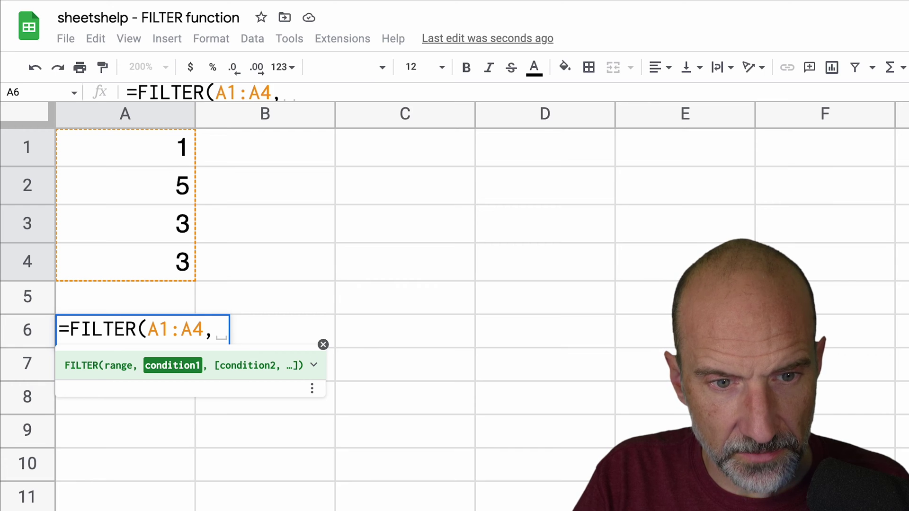
type("A1:A4")
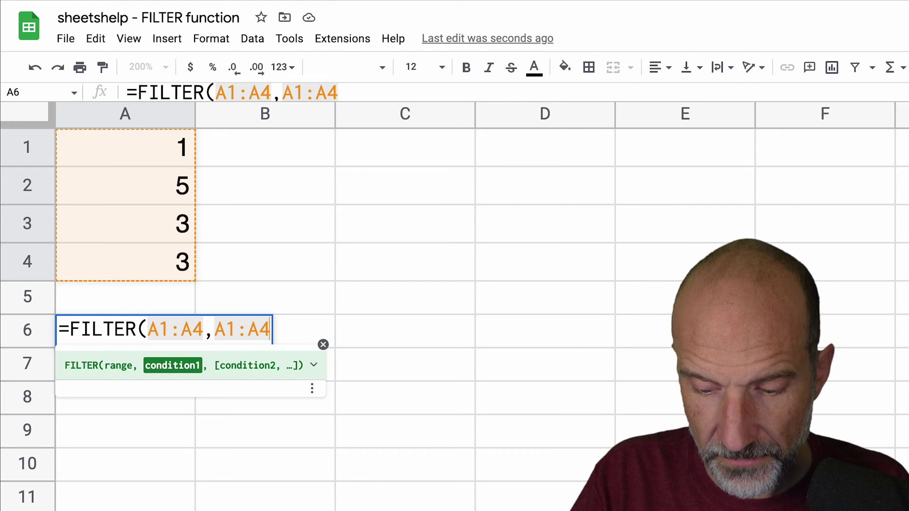
type("<")
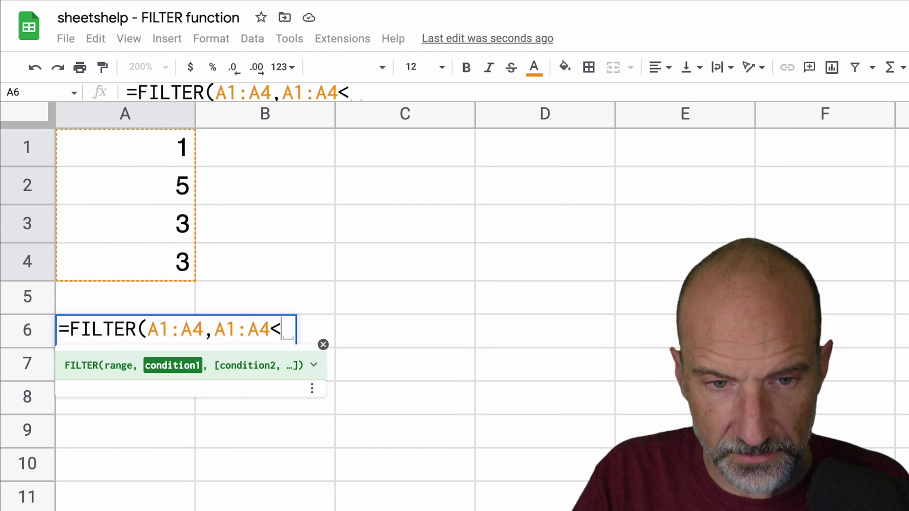
type("4")
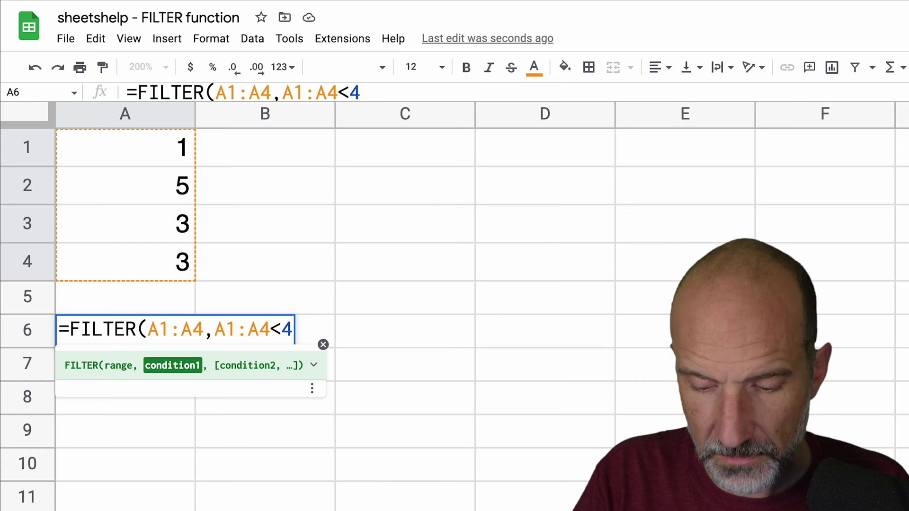
type(")")
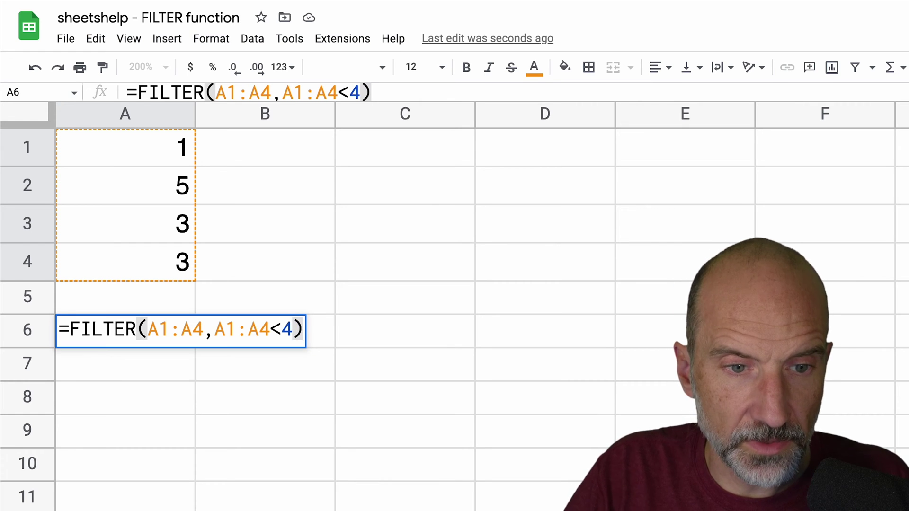
key("Return")
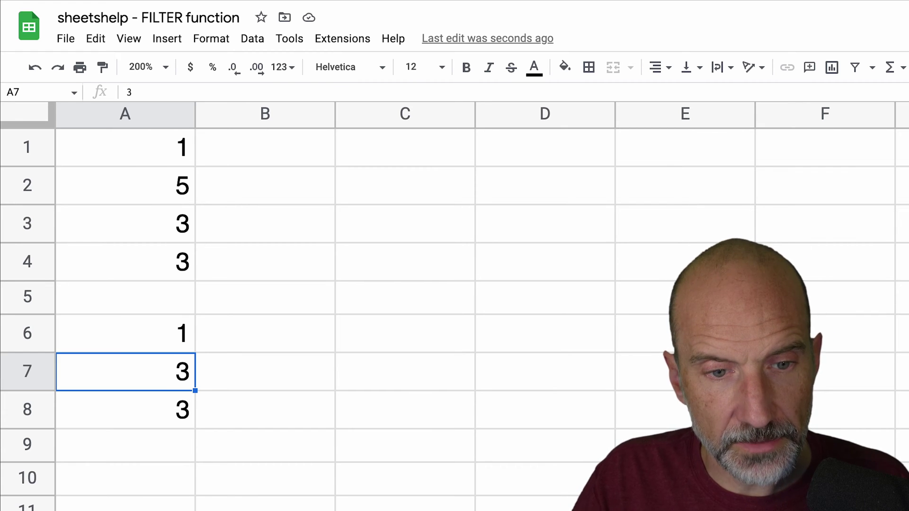
key("Down")
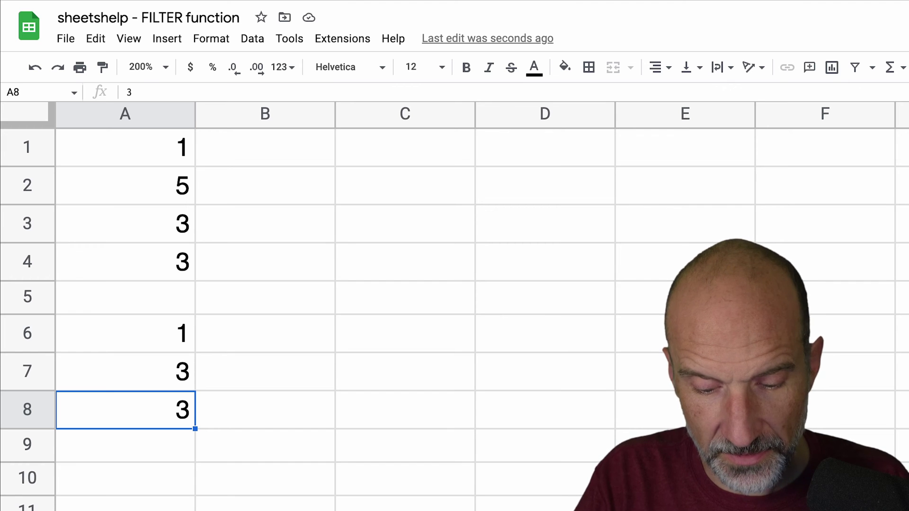
type("SOMETHING")
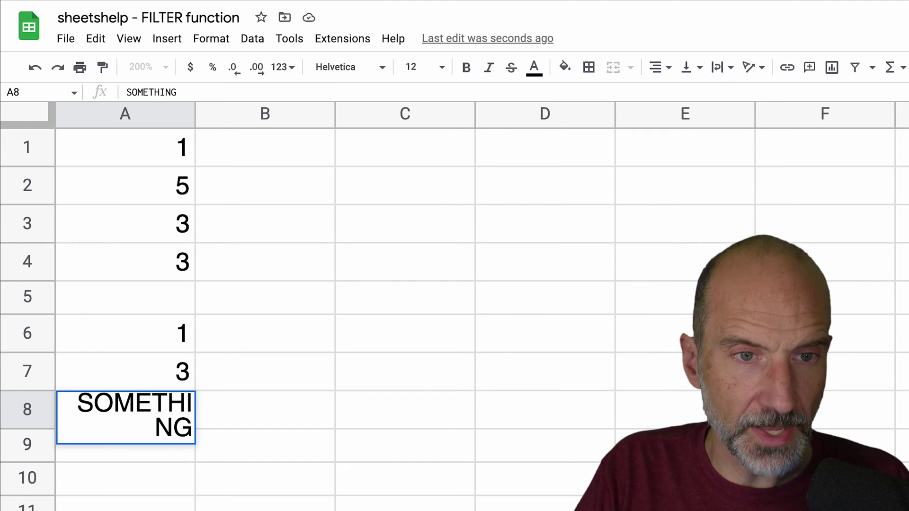
key("Return")
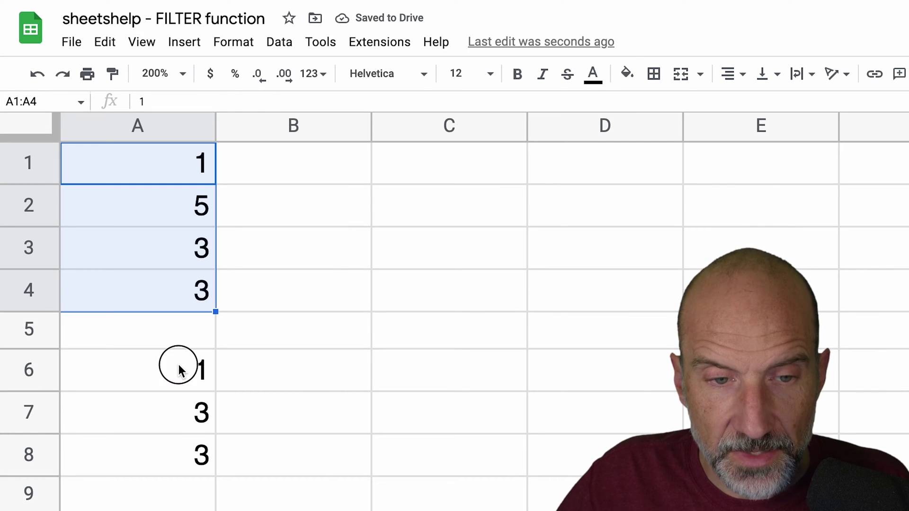
left_click(178, 365)
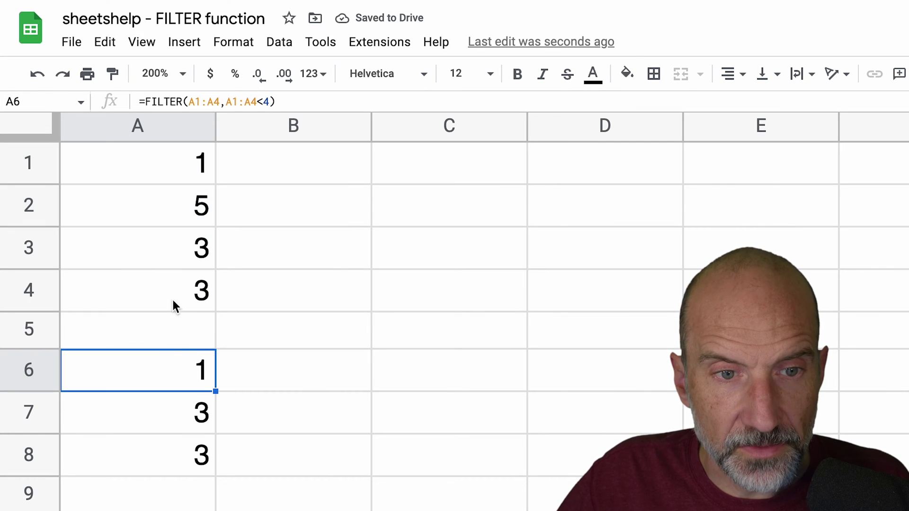
left_click(167, 201)
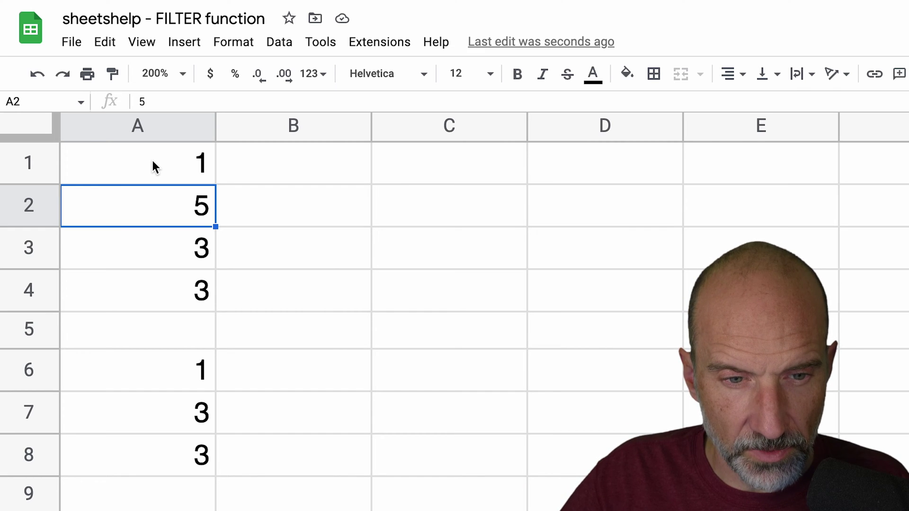
type("2")
Commit the A2 edit, then fill B1:B4 with b, b, kk and b.
key("Return")
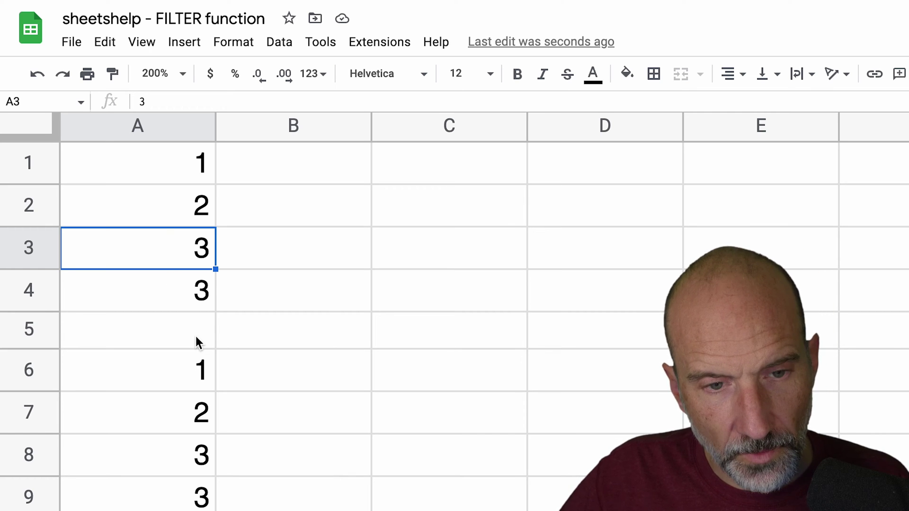
left_click(193, 212)
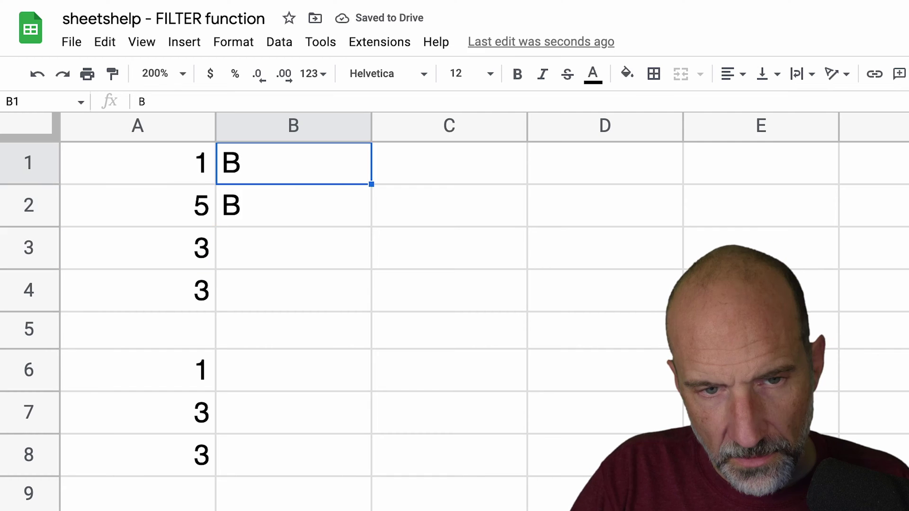
type("b")
key("Return")
type("b")
key("Return")
type("kk")
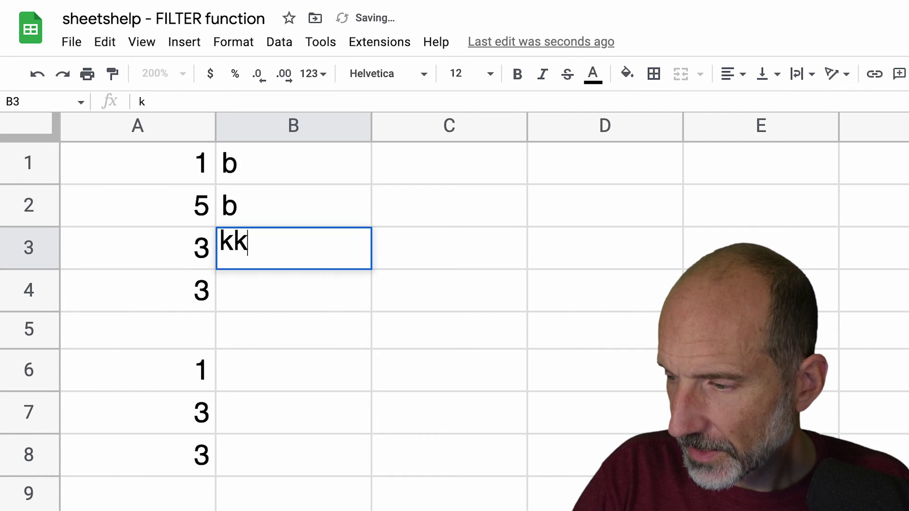
key("Return")
type("b")
key("Return")
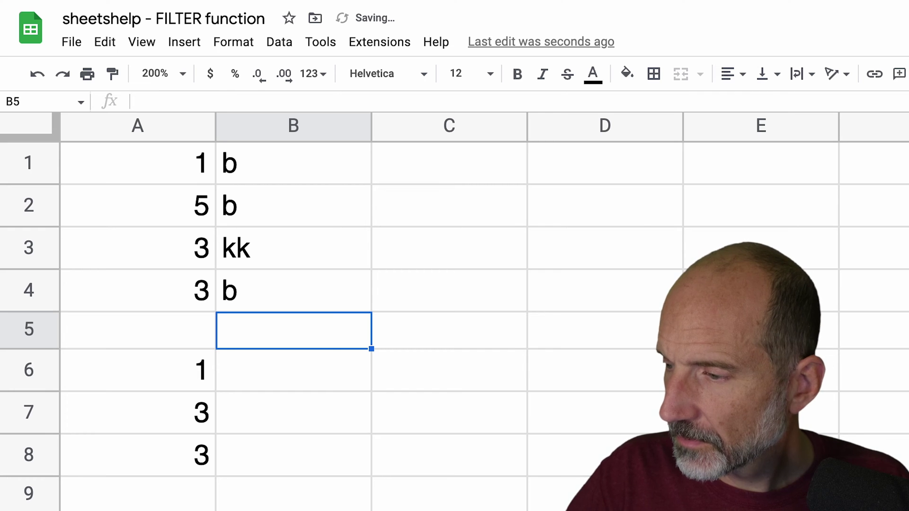
left_click(137, 370)
Change the FILTER range in A6 from A1:A4 to A1:B4 and commit it.
key("Return")
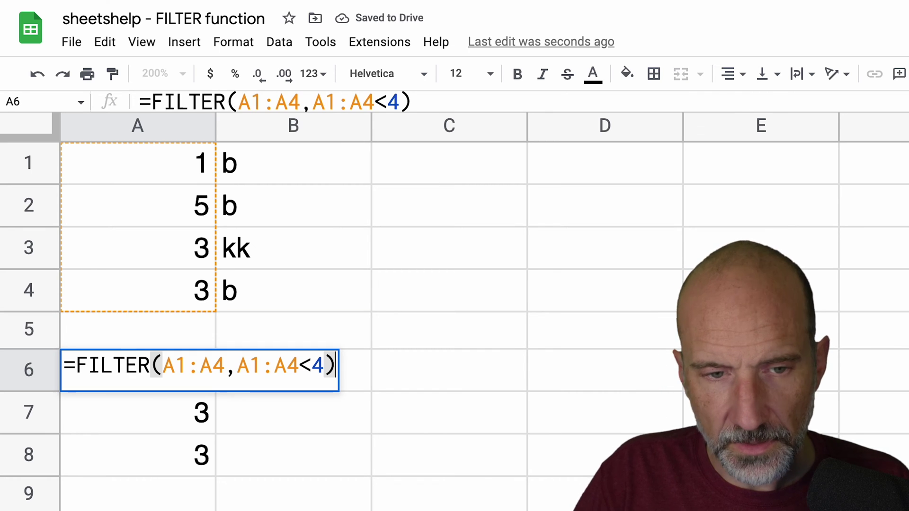
key("Left")
key("Left")
key("Left")
key("Left")
key("Left")
key("Left")
key("Left")
key("Left")
key("Left")
key("Left")
key("Left")
key("Left")
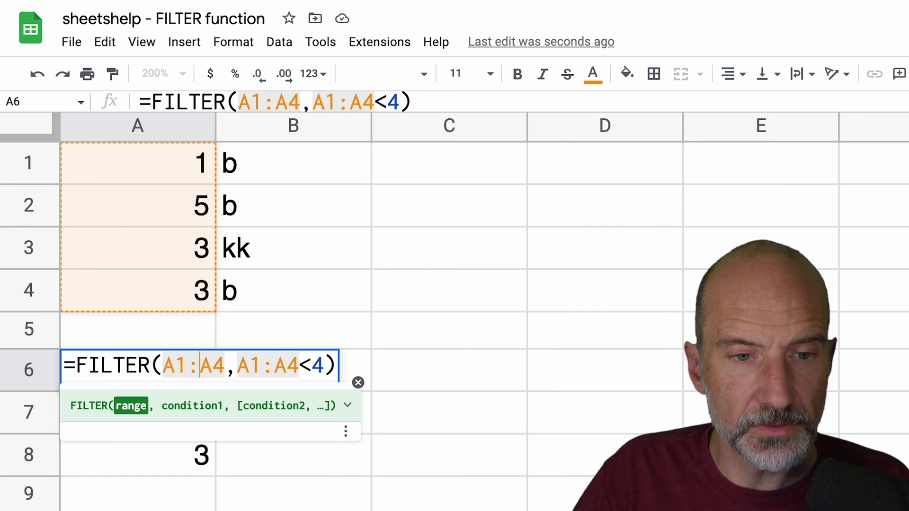
key("Right")
key("Right")
key("BackSpace")
type("B")
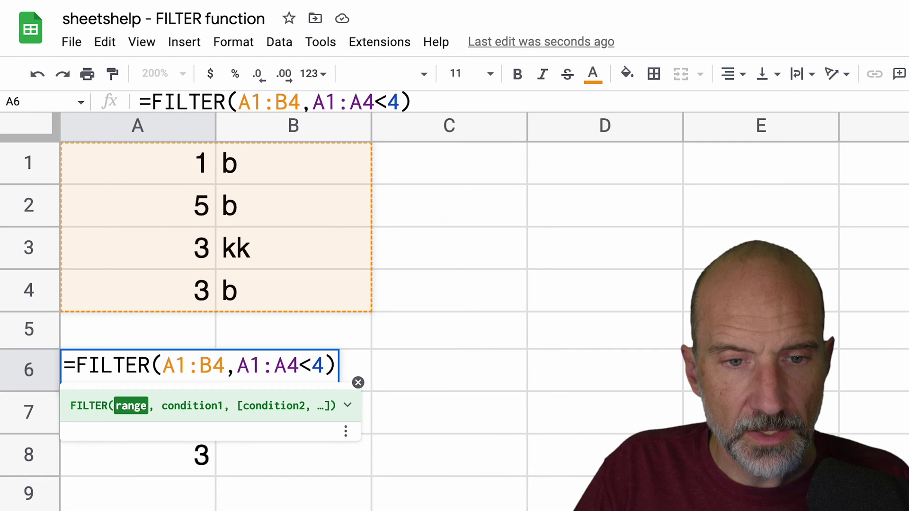
key("Right")
key("Right")
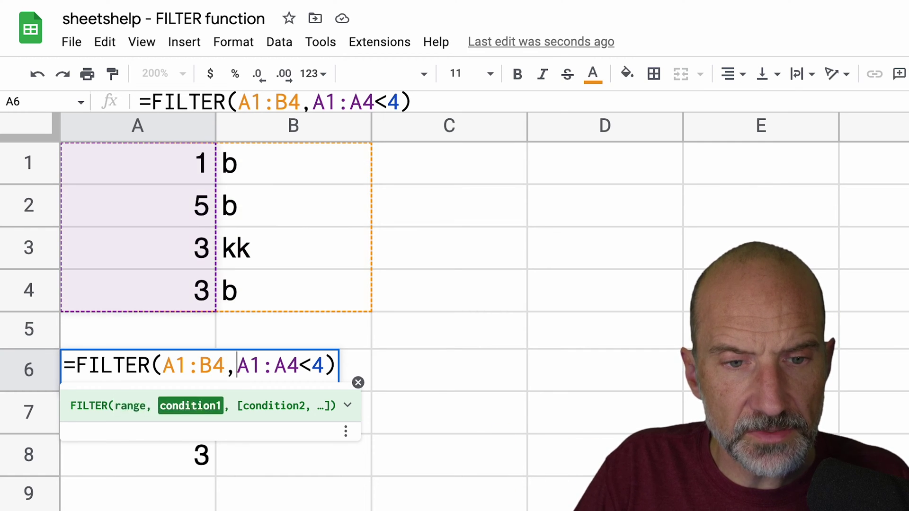
key("Right")
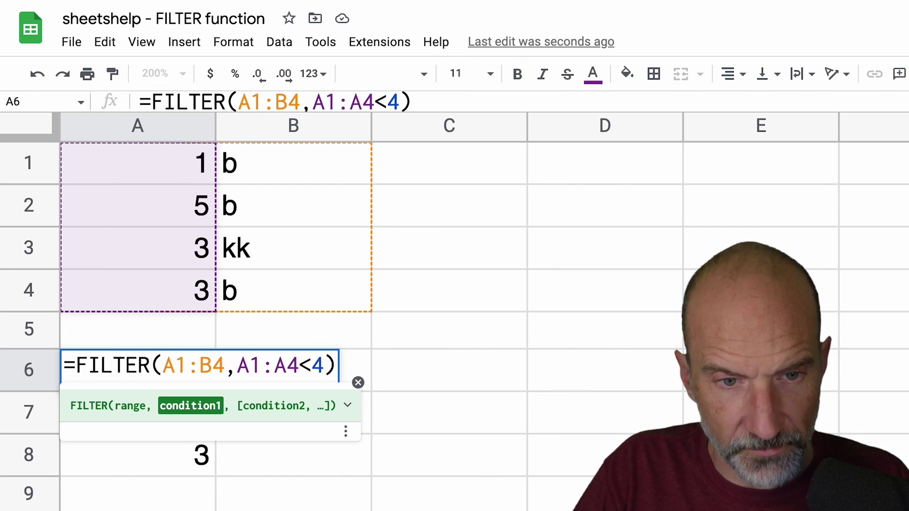
key("Return")
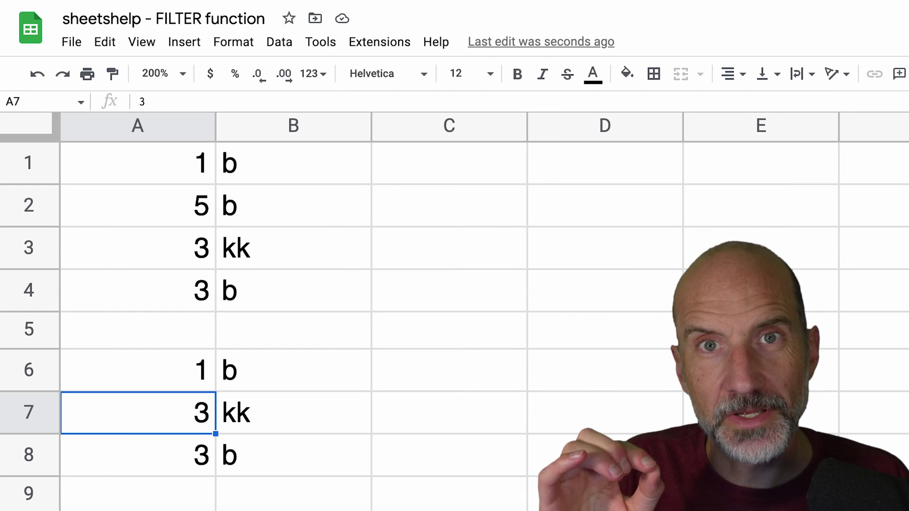
Check the returned letters in B6 and B7, then reselect A6.
left_click(293, 413)
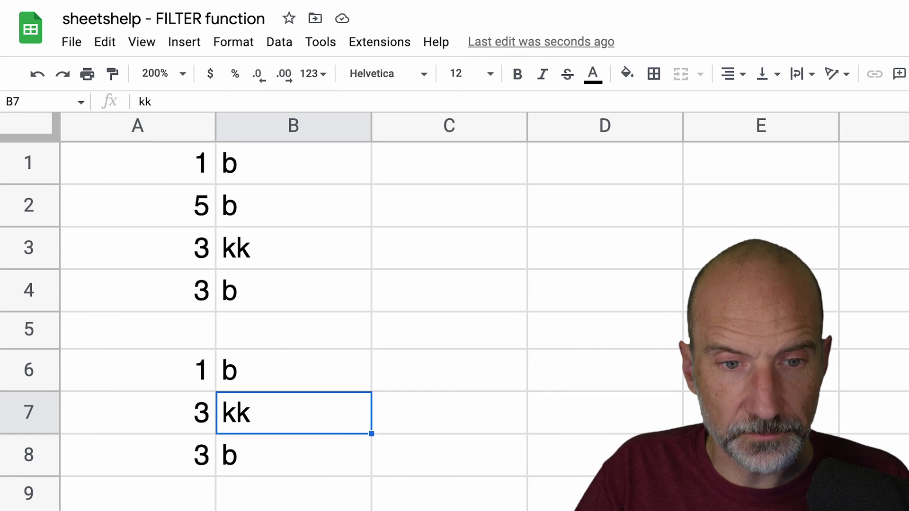
left_click(294, 370)
left_click(137, 370)
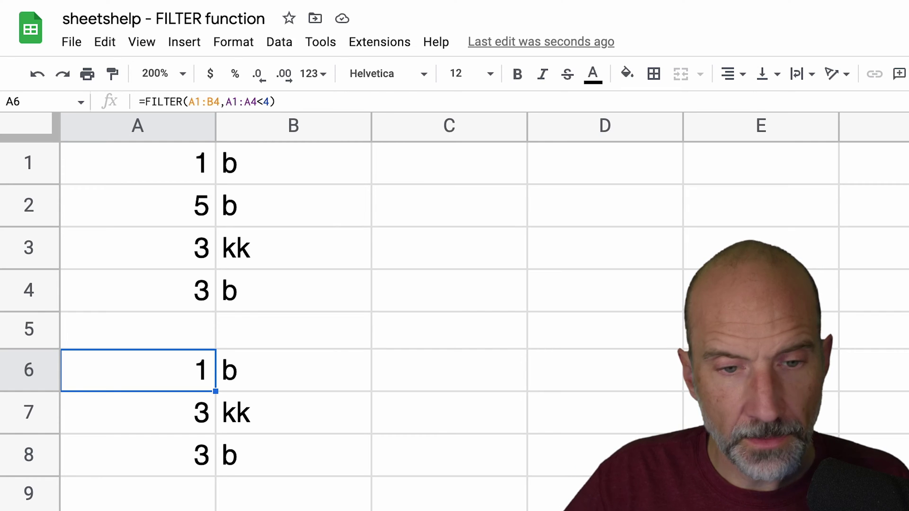
Change A6's condition from <4 to =3, then switch to the sheetshelp FILTER article.
key("F2")
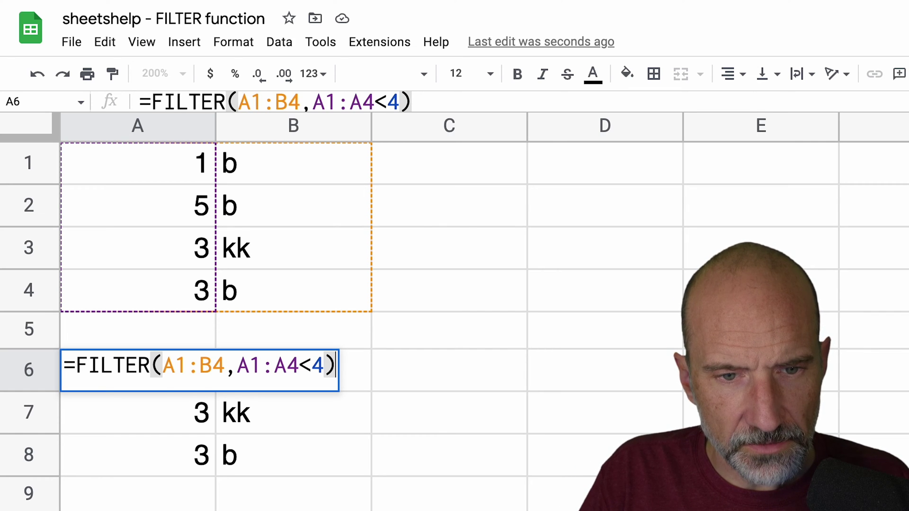
key("Left")
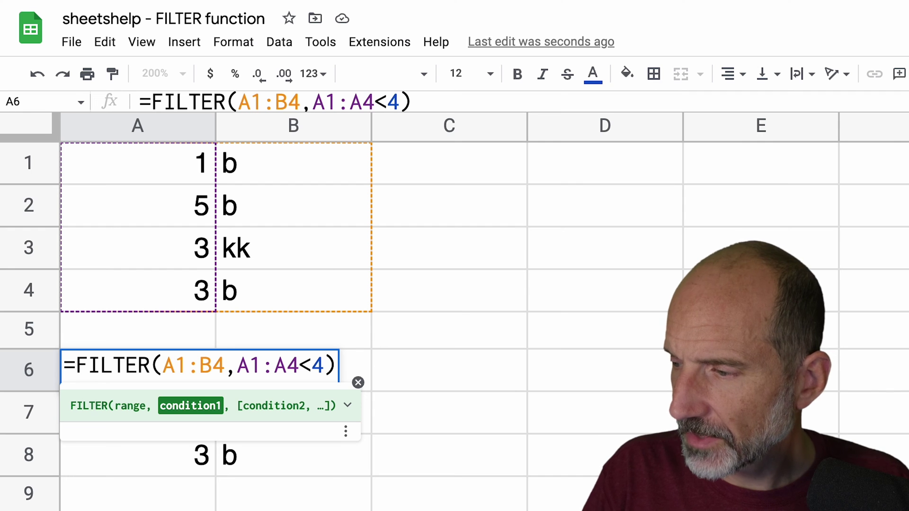
key("Left")
key("shift+Left")
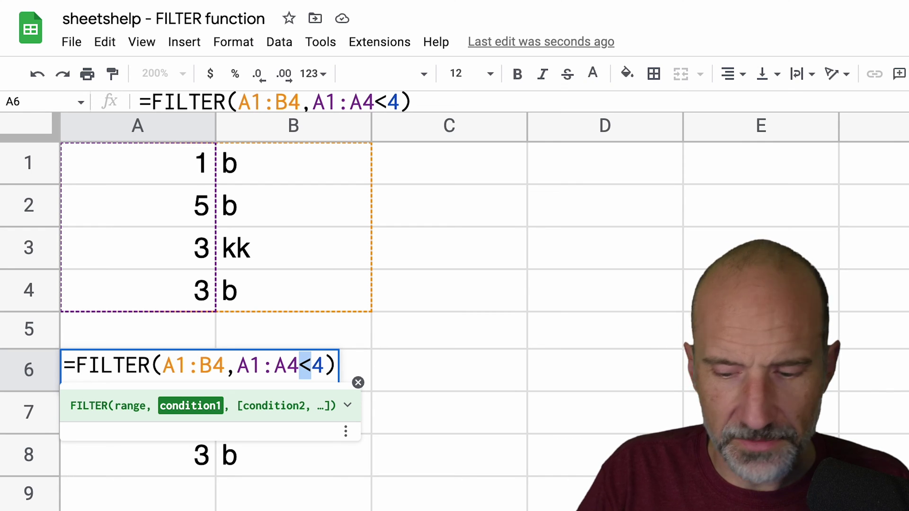
type("=")
key("shift+Right")
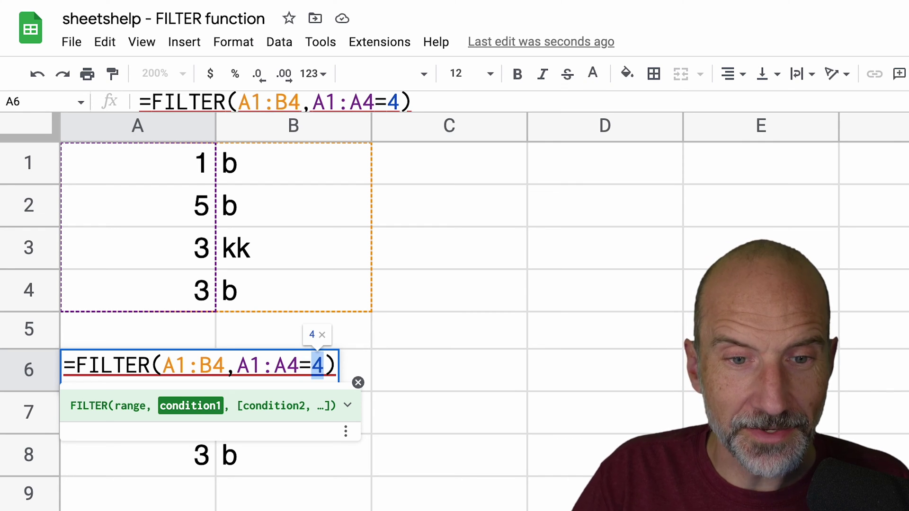
type("3")
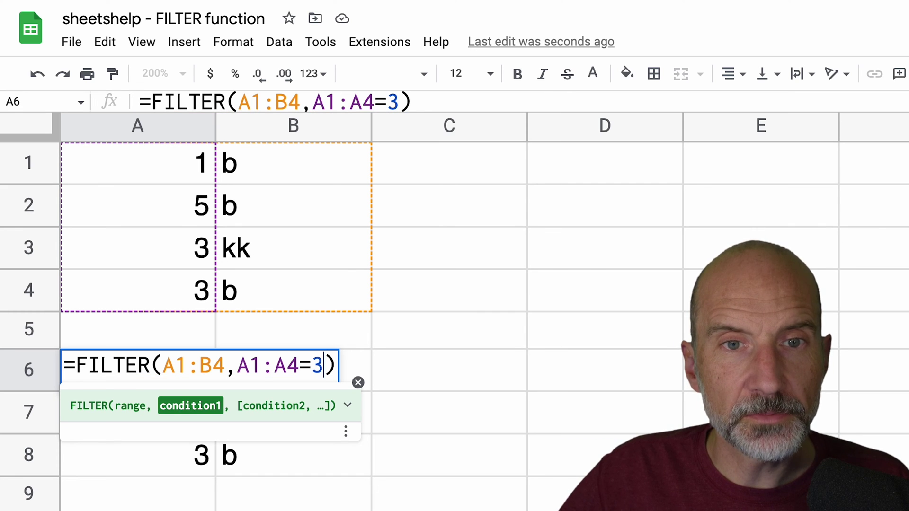
key("ctrl+Tab")
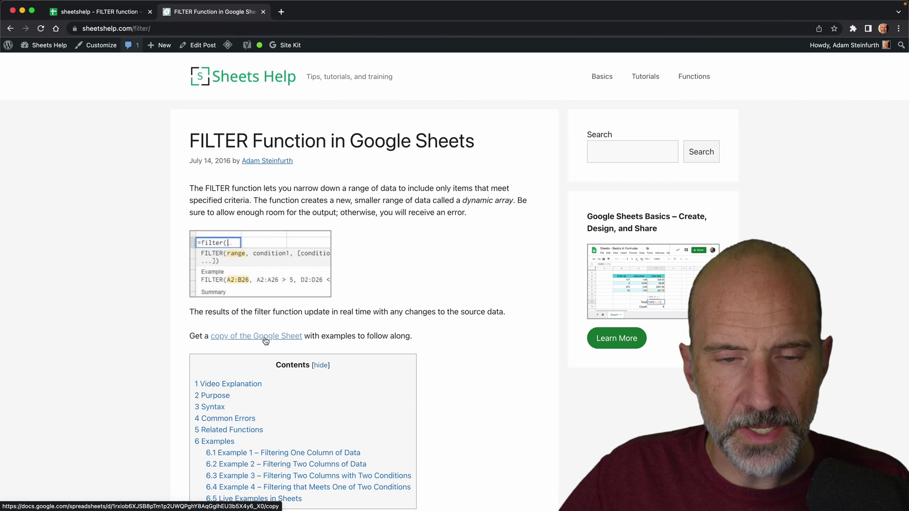
Go back from the sheetshelp FILTER article to the Google Sheets tab.
left_click(121, 8)
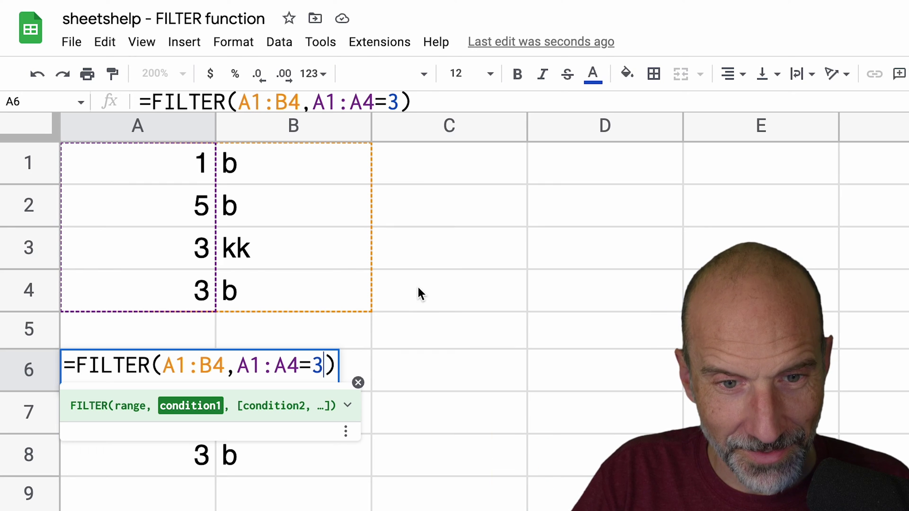
Append the condition B1:B4="b" to A6's FILTER formula and commit it.
type(",")
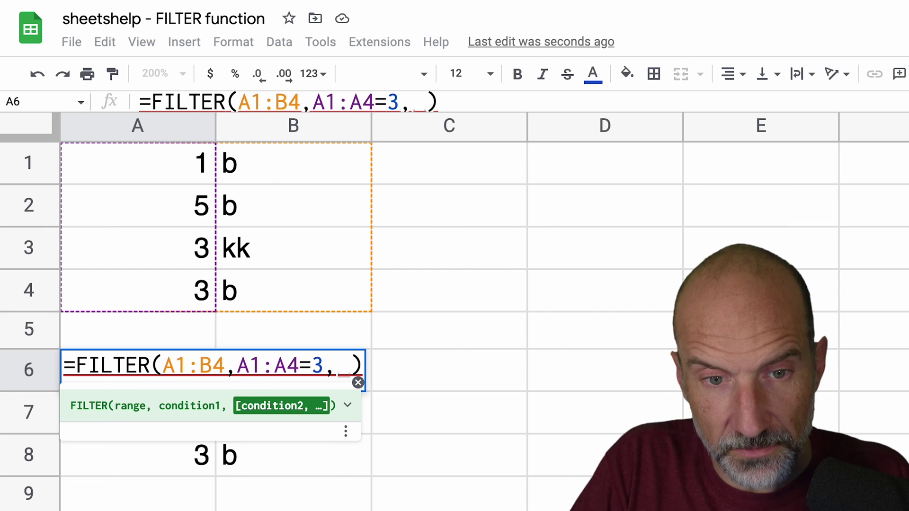
type("B1:B")
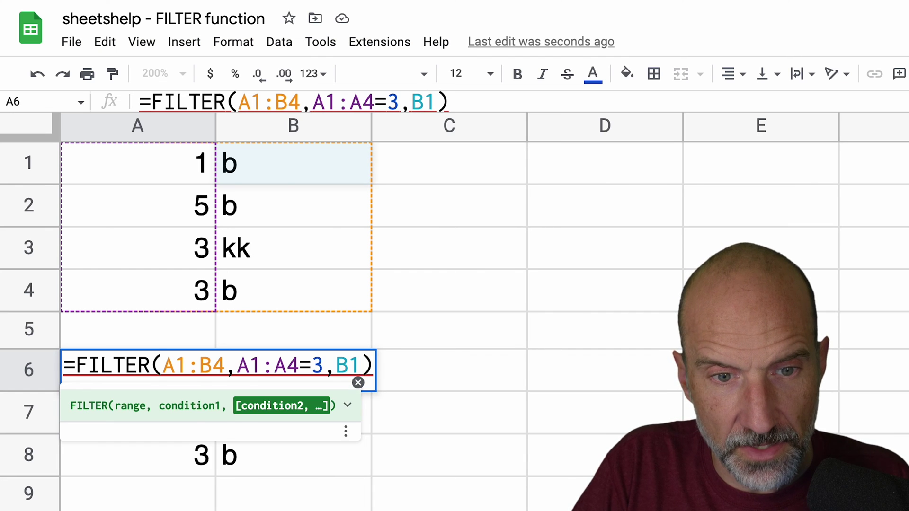
type("4")
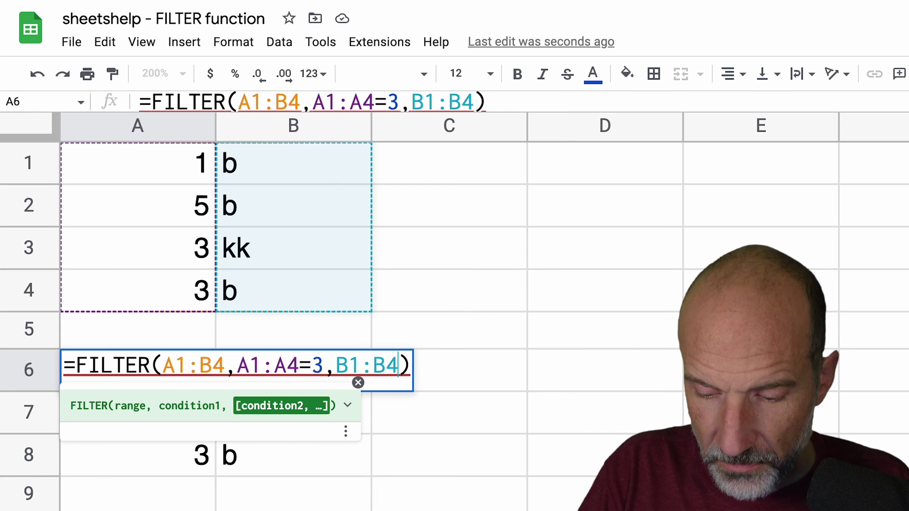
type("=\"b\"")
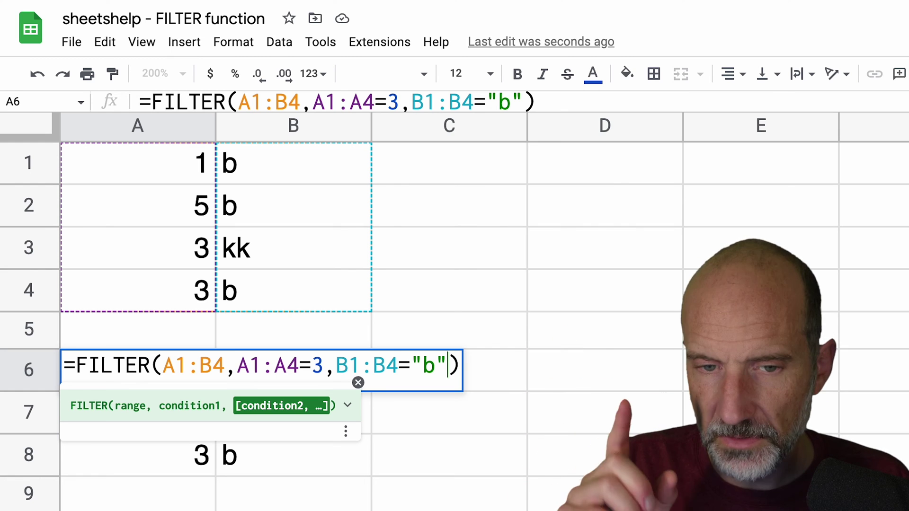
key("Return")
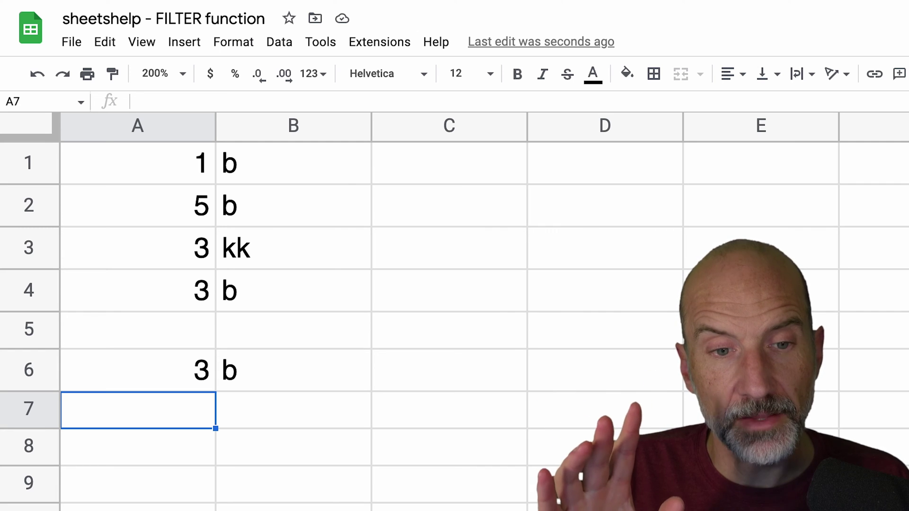
Look over the source values in A1:B4, then reopen A6's FILTER formula for editing.
left_click(137, 371)
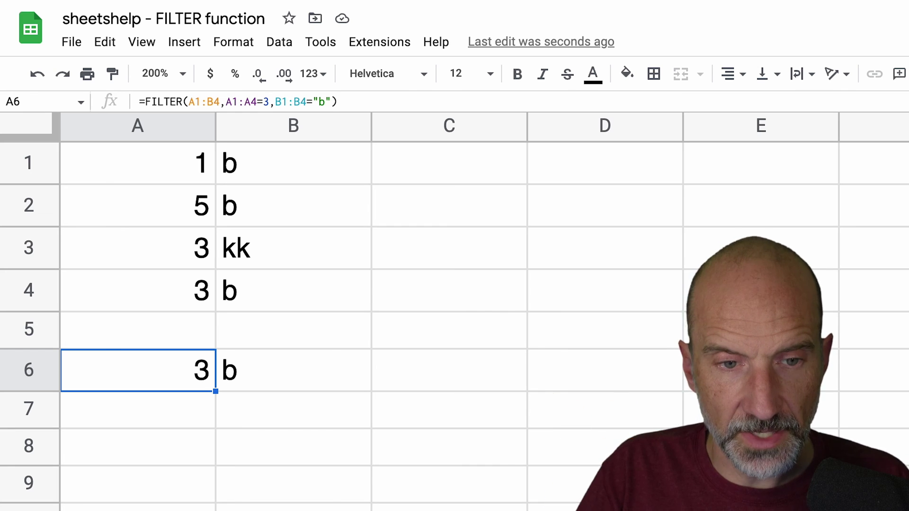
key("Up")
key("Up")
key("Up")
key("Up")
key("Up")
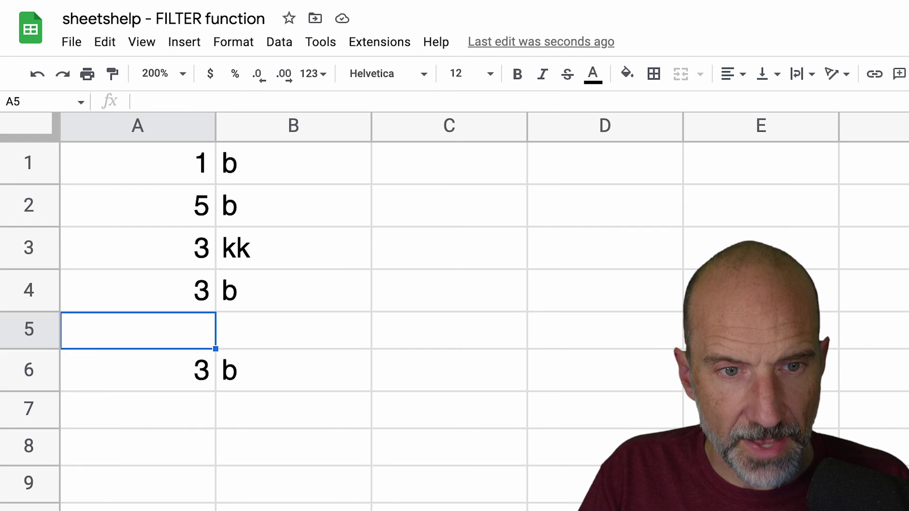
key("Right")
key("Down")
key("Down")
key("Down")
key("Down")
key("Down")
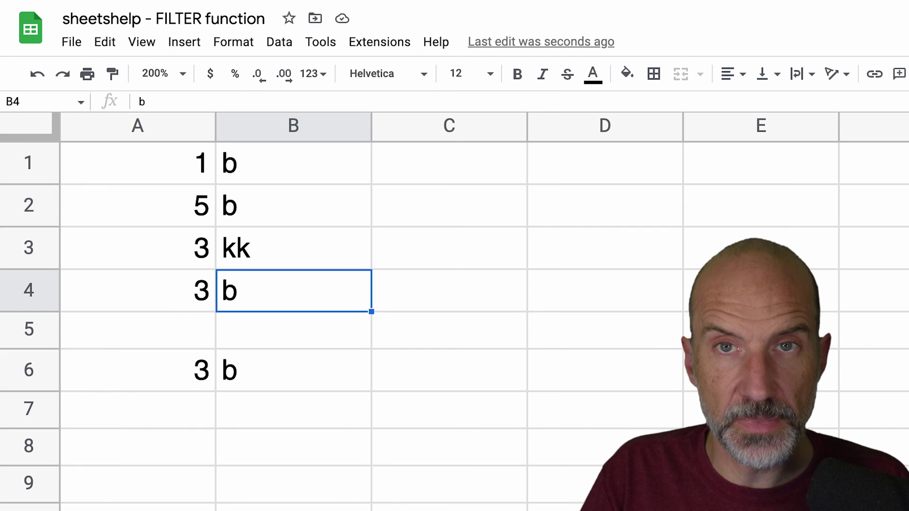
key("Left")
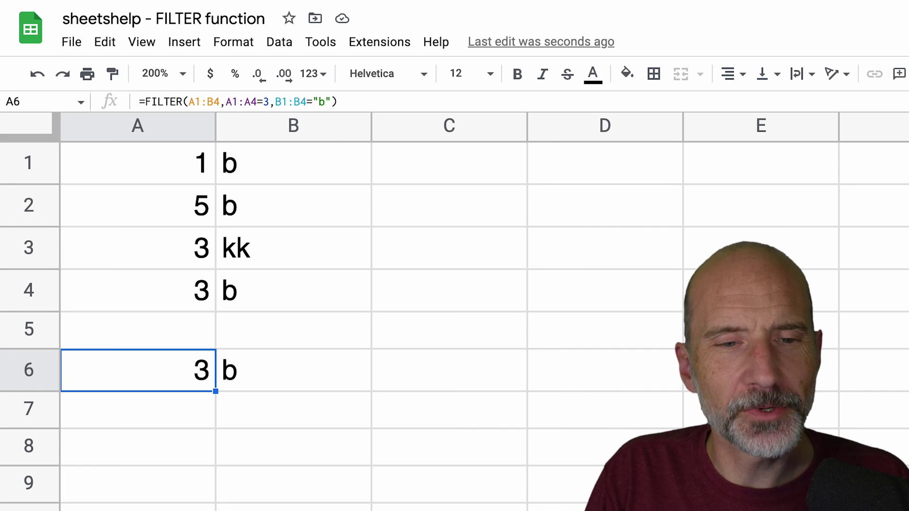
key("Return")
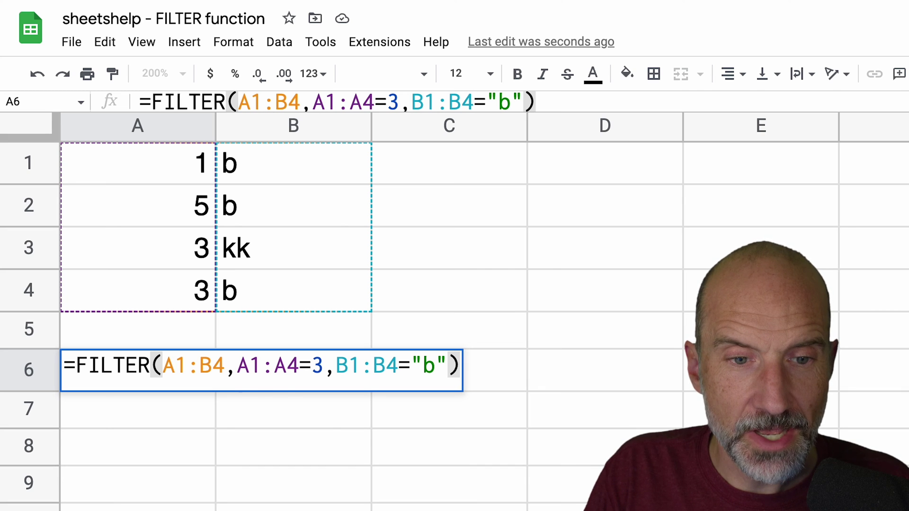
Wrap each condition in parentheses: (A1:A4=3) and (B1:B4="b").
left_click(446, 365)
left_click(410, 365)
key("Left")
key("Left")
key("Left")
key("Left")
key("Left")
key("Left")
key("Left")
key("Left")
key("Left")
key("Left")
key("Left")
key("Left")
key("Left")
key("Left")
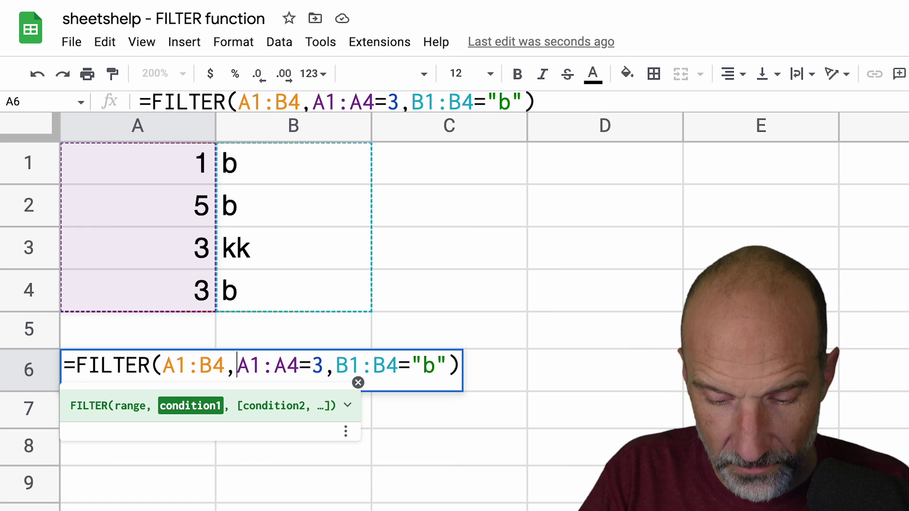
type("(")
key("Right")
key("Right")
key("Right")
key("Right")
key("Right")
key("Right")
key("Right")
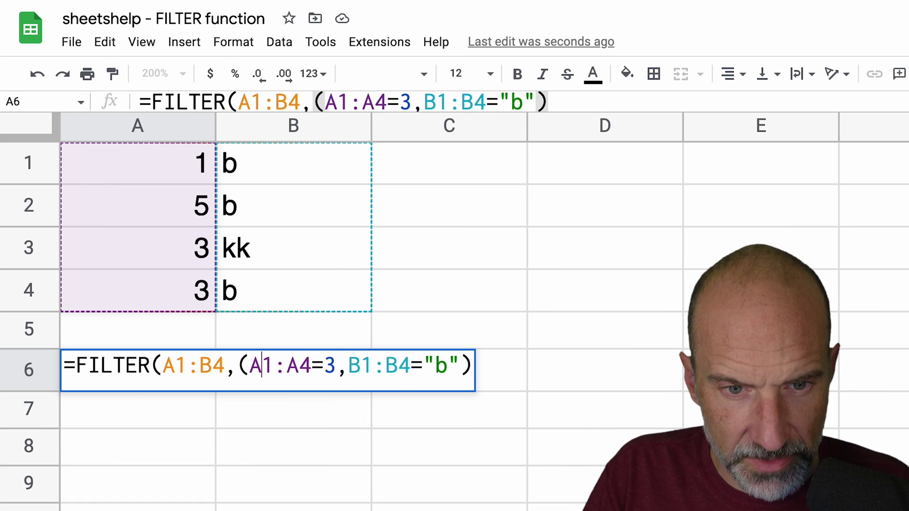
type(")")
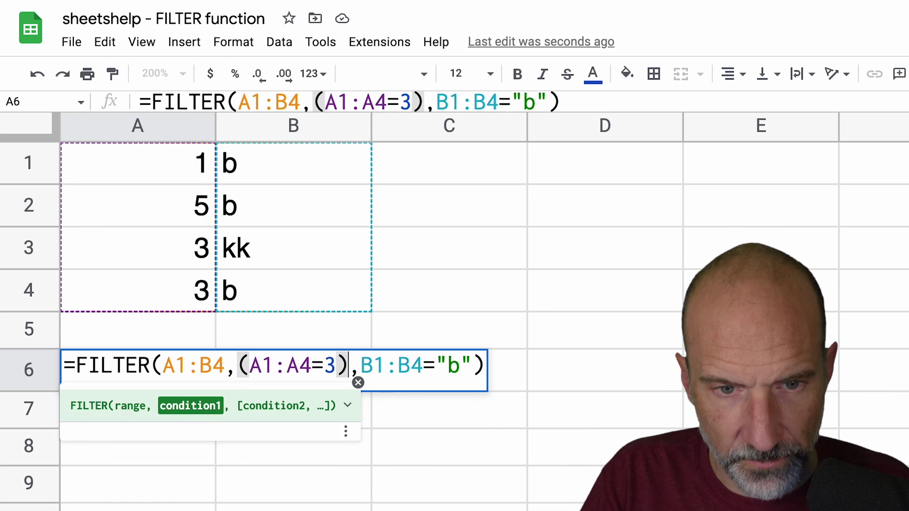
key("Right")
type("(")
key("Right")
key("Right")
key("Right")
key("Right")
key("Right")
key("Right")
key("Right")
key("Right")
key("Right")
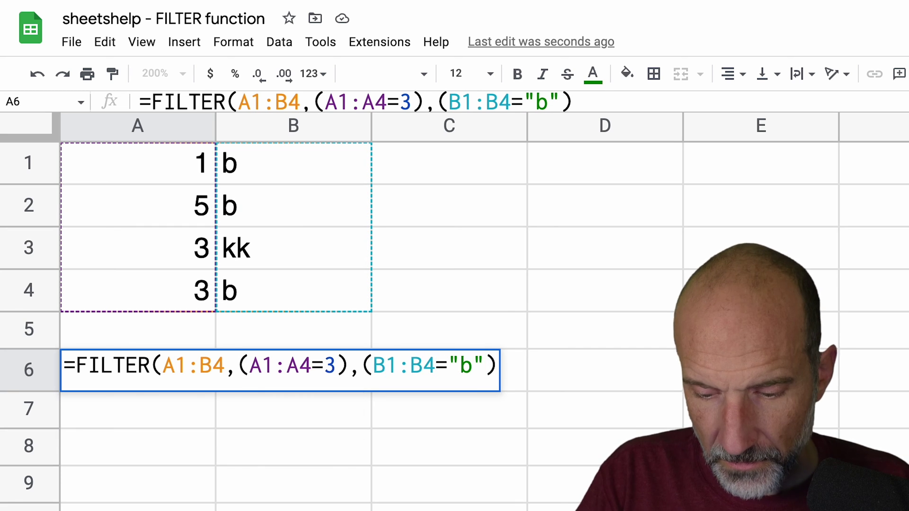
type(")")
Replace the comma between the conditions with + and commit the OR-combined formula.
key("Left")
key("Left")
key("Left")
key("Left")
key("Left")
key("Left")
key("Left")
key("Left")
key("Left")
key("Left")
key("Left")
key("Left")
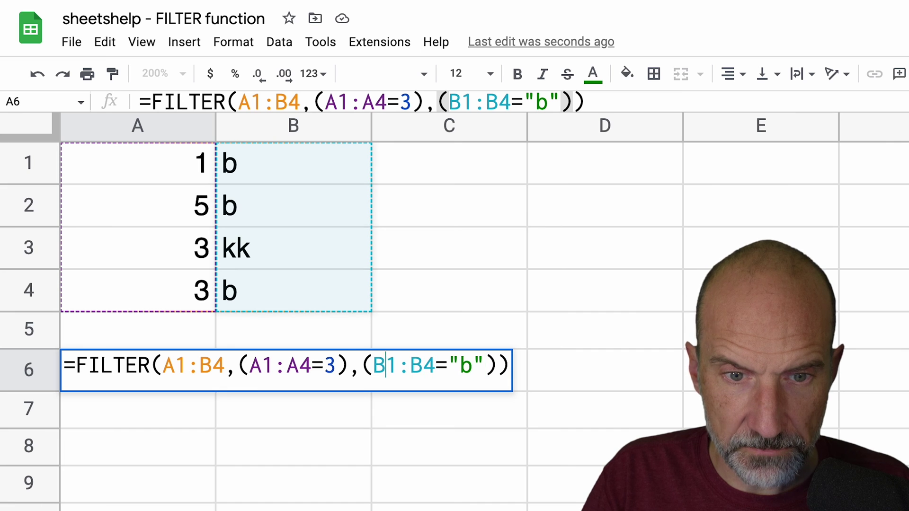
key("shift+Right")
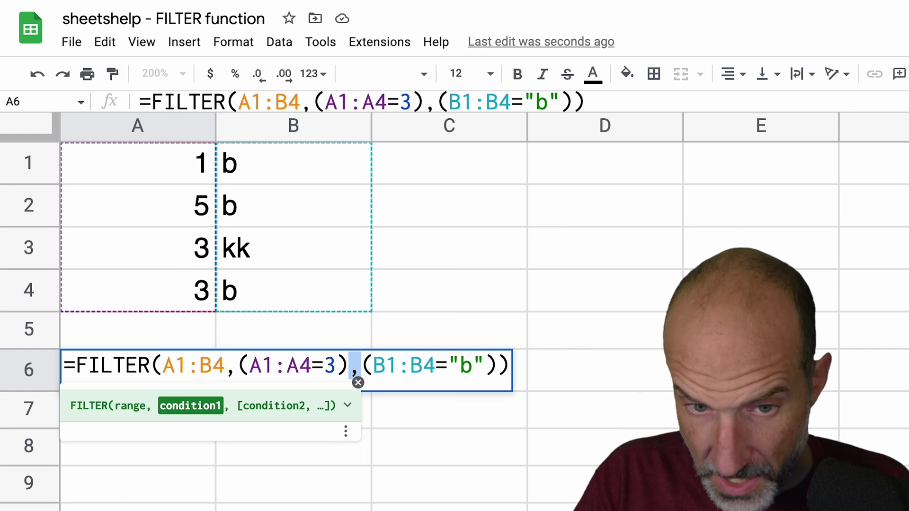
type("+")
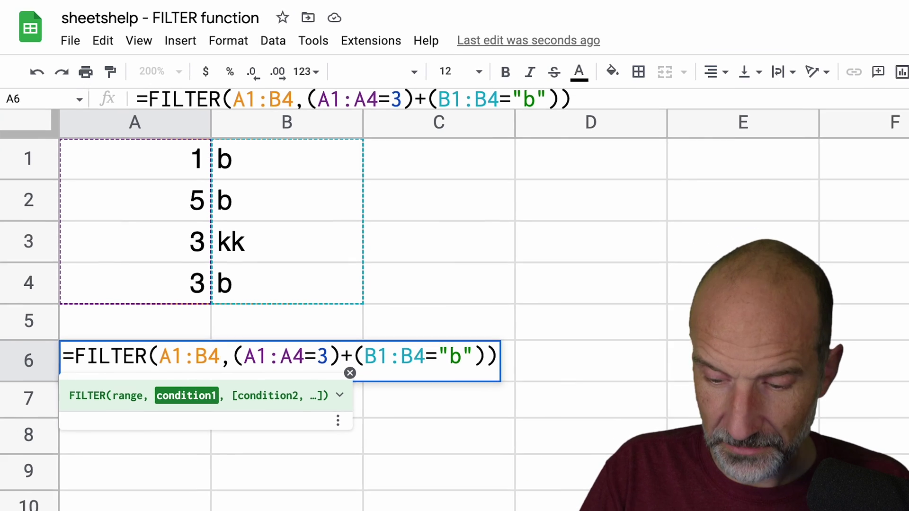
key("Return")
left_click(269, 335)
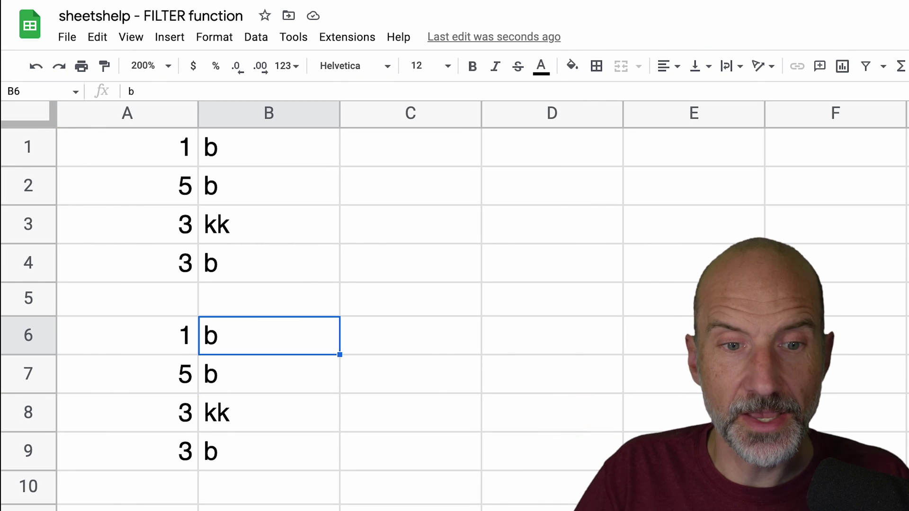
key("Down")
key("Down")
key("Down")
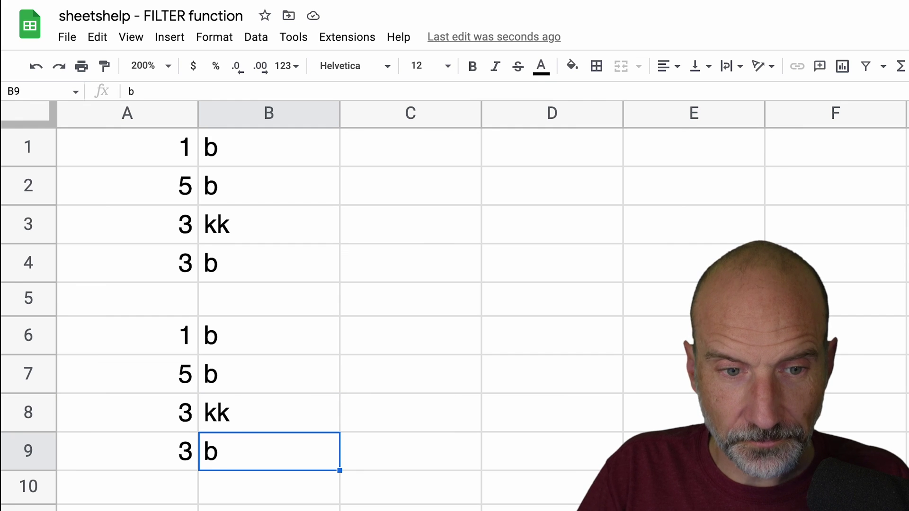
key("Left")
key("Up")
key("Up")
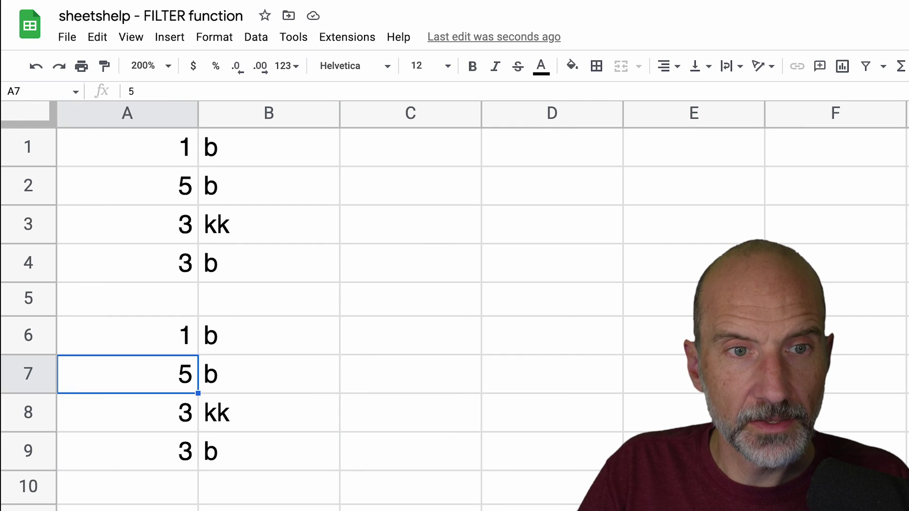
key("Up")
key("Down")
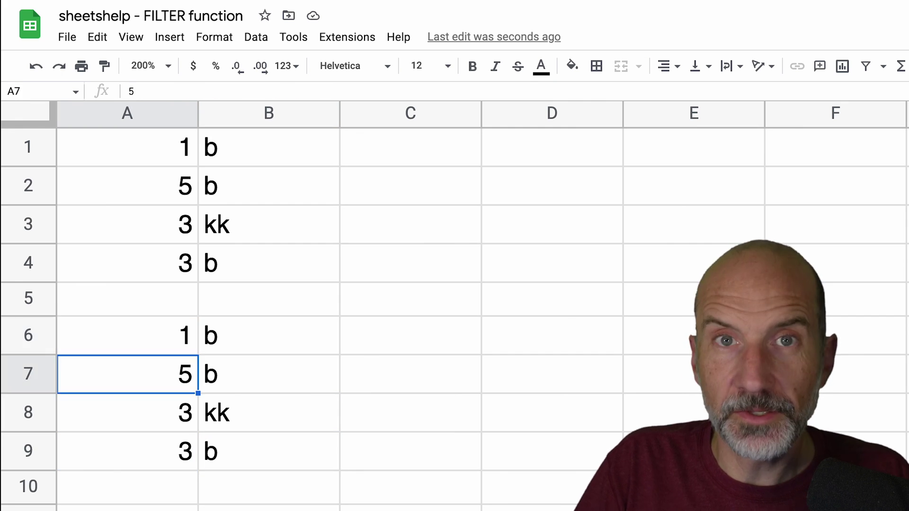
key("Down")
key("Down")
key("Up")
key("shift+Right")
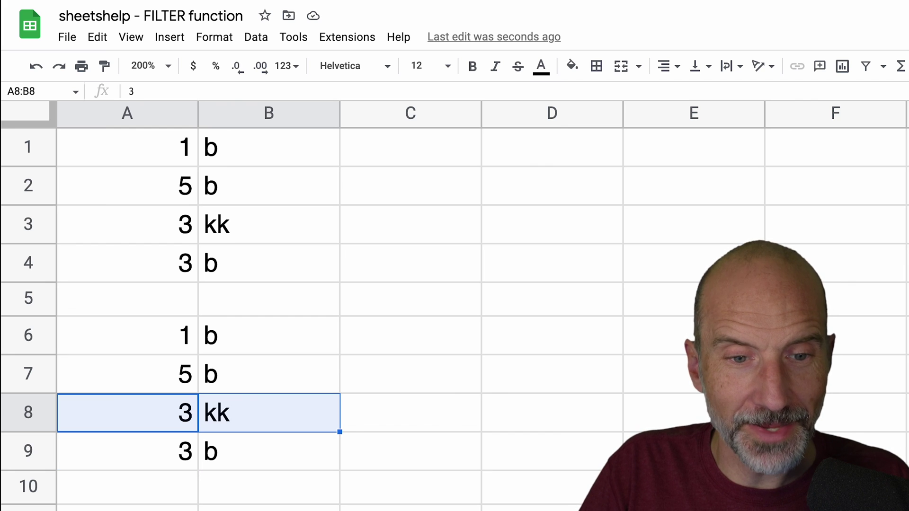